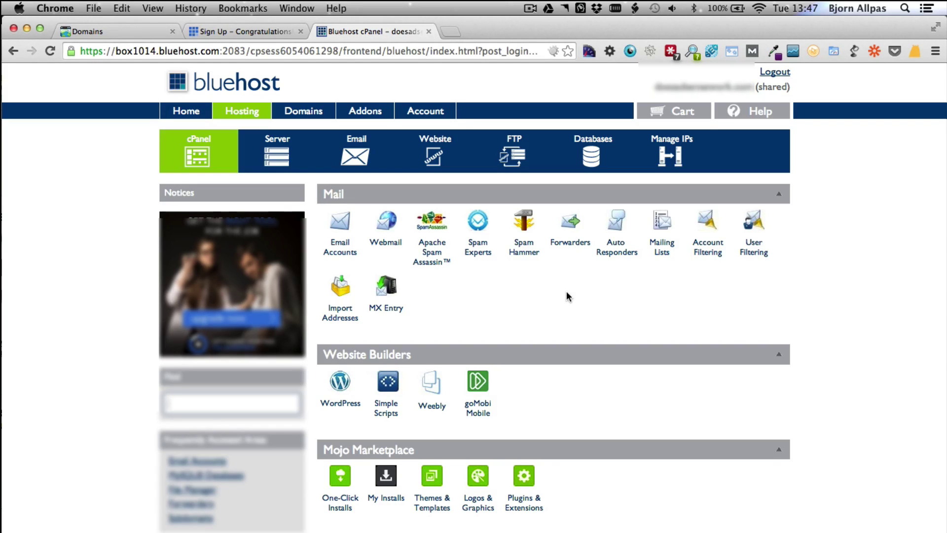
scroll(566, 292, "down", 5)
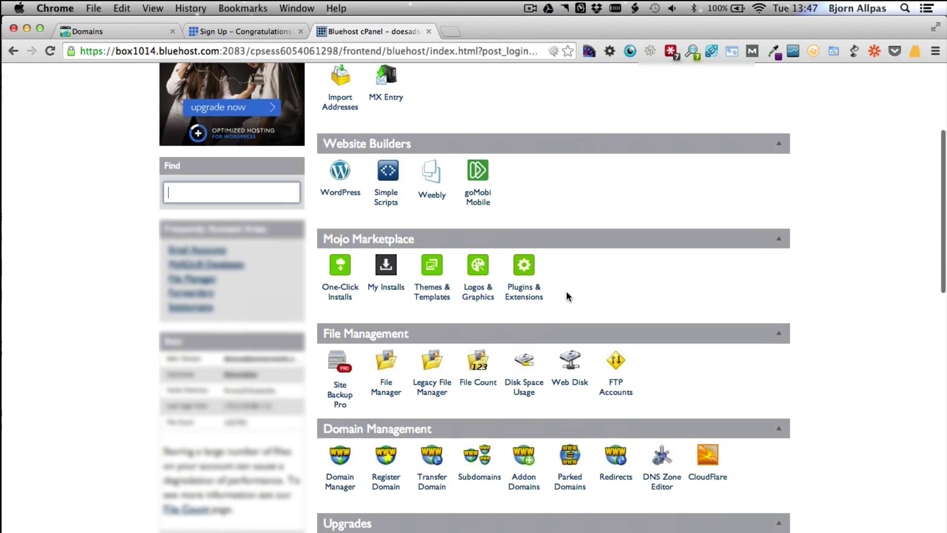
scroll(566, 292, "down", 3)
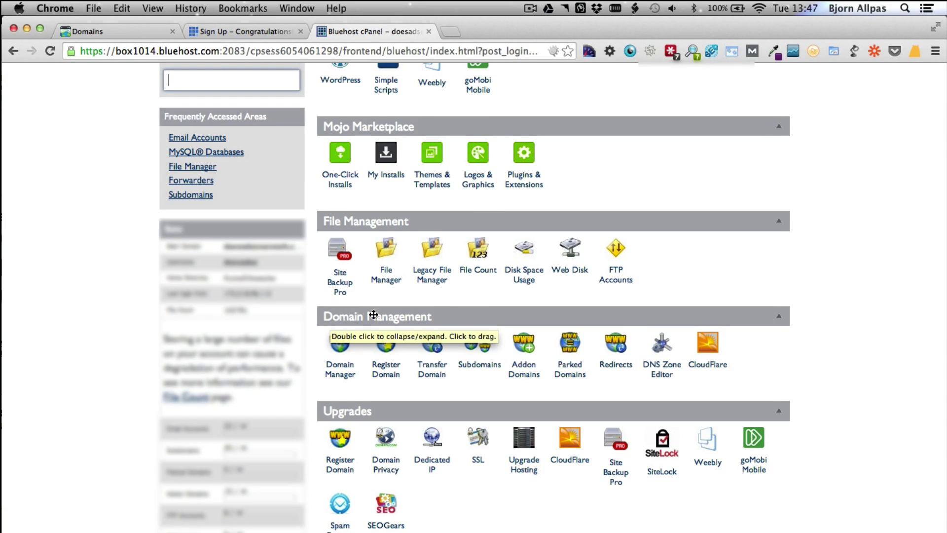
- Open Addon Domains to reach the Assign Domain page and scroll down the form
left_click(524, 374)
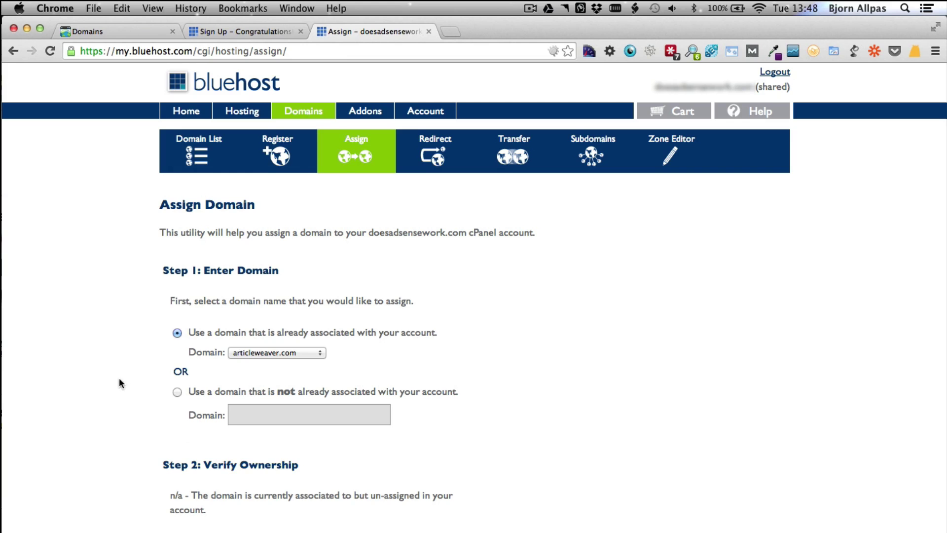
scroll(105, 366, "down", 3)
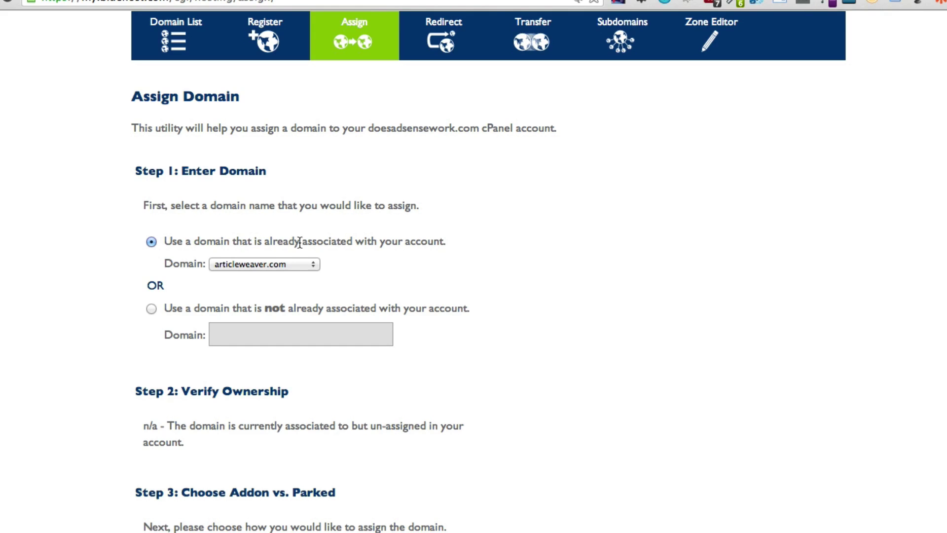
left_click(151, 311)
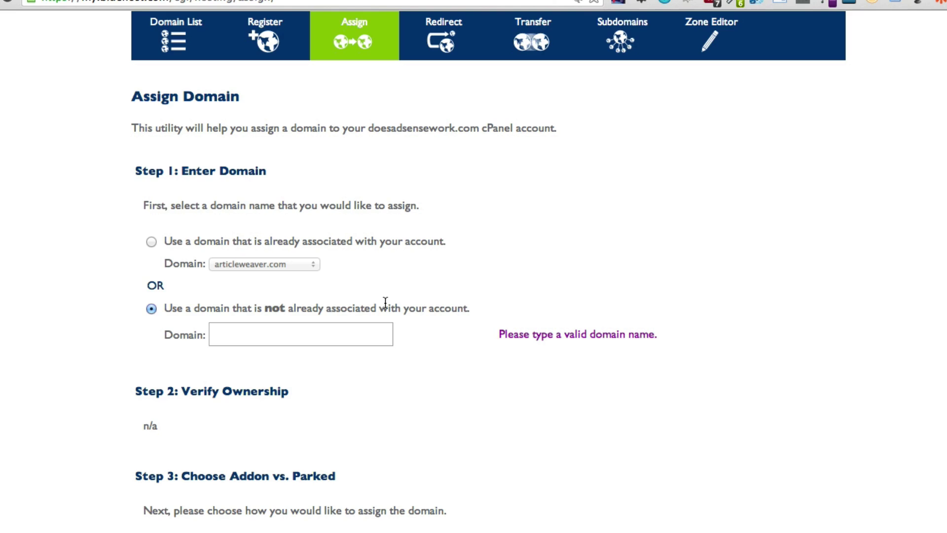
left_click(341, 340)
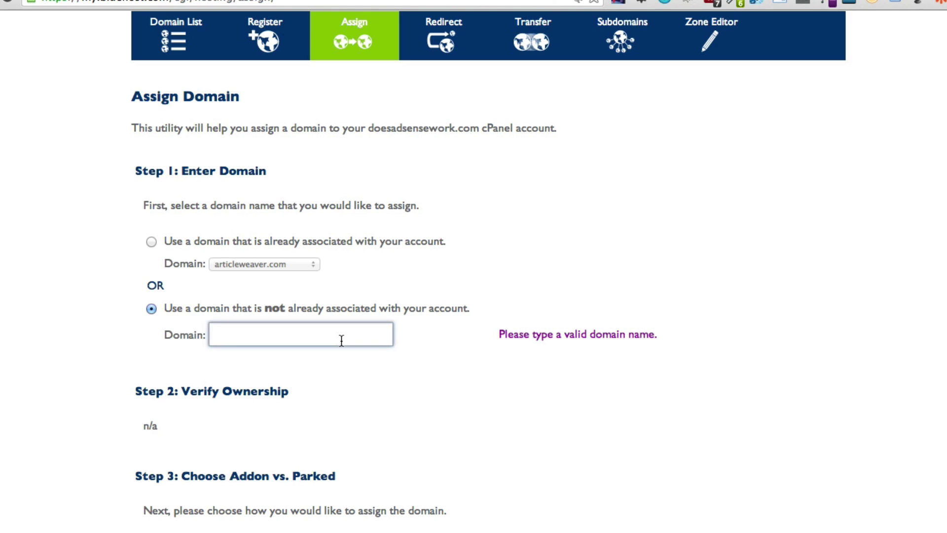
type("www.learn")
key("BackSpace")
key("BackSpace")
key("BackSpace")
key("BackSpace")
key("BackSpace")
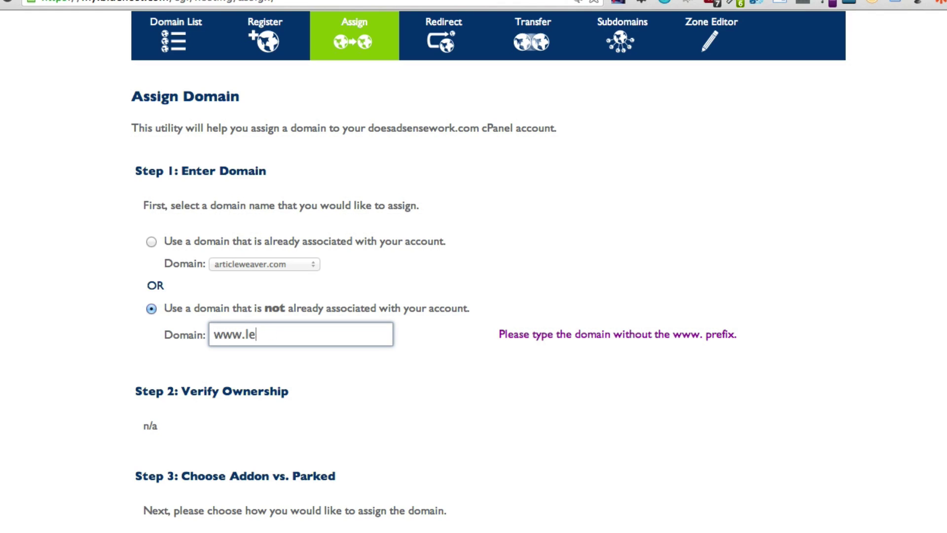
type("wplearninglab.com")
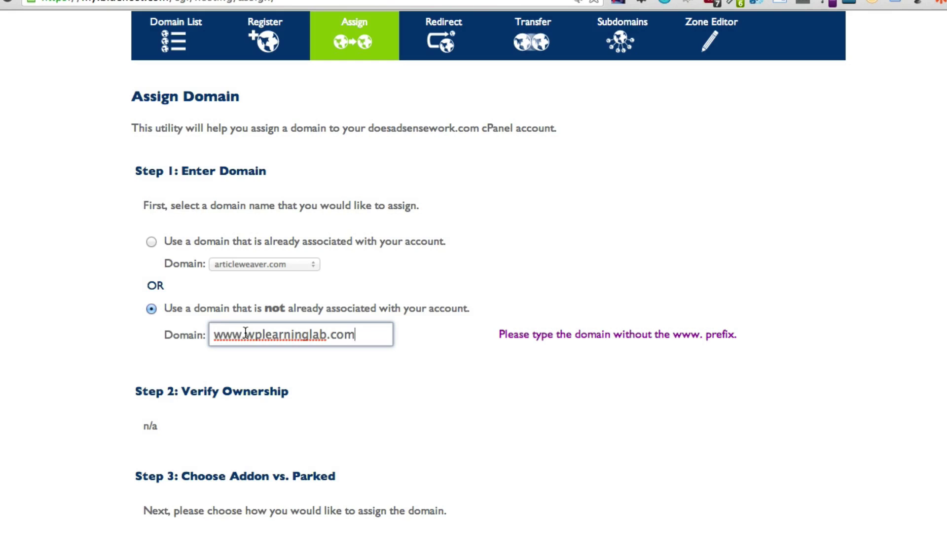
left_click_drag(246, 334, 211, 334)
key("BackSpace")
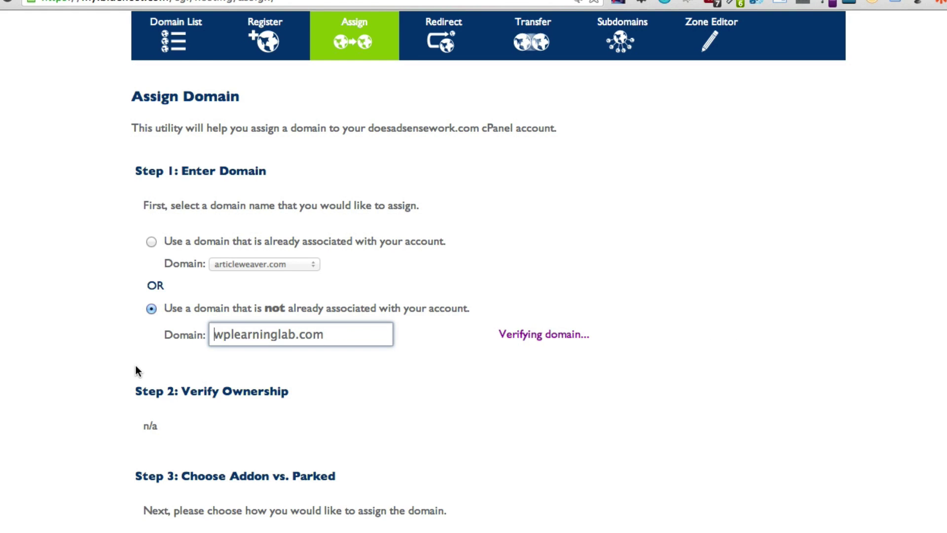
scroll(135, 365, "down", 2)
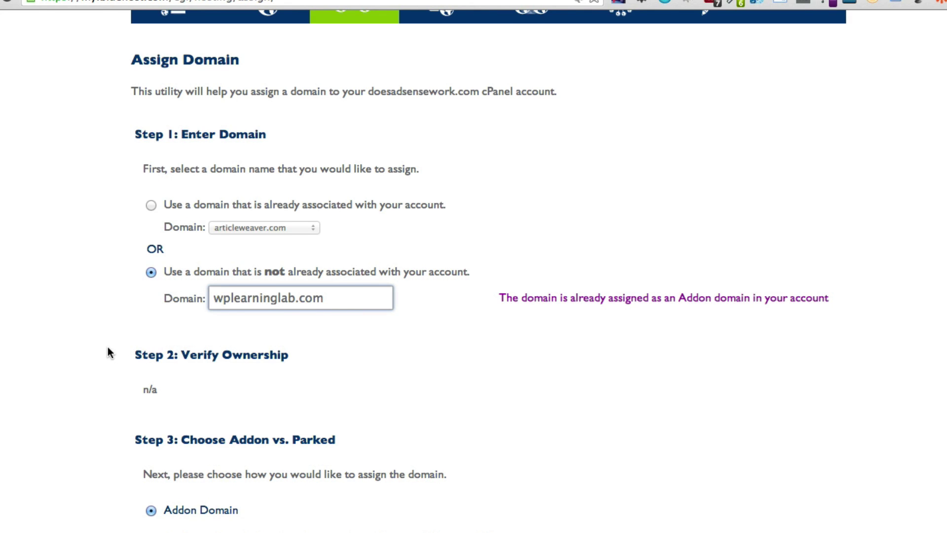
scroll(107, 348, "down", 3)
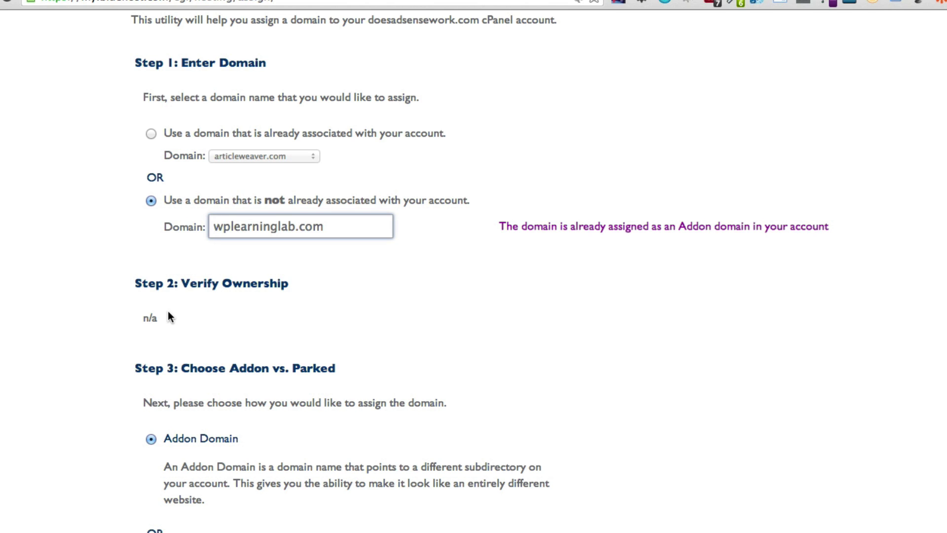
scroll(124, 311, "down", 3)
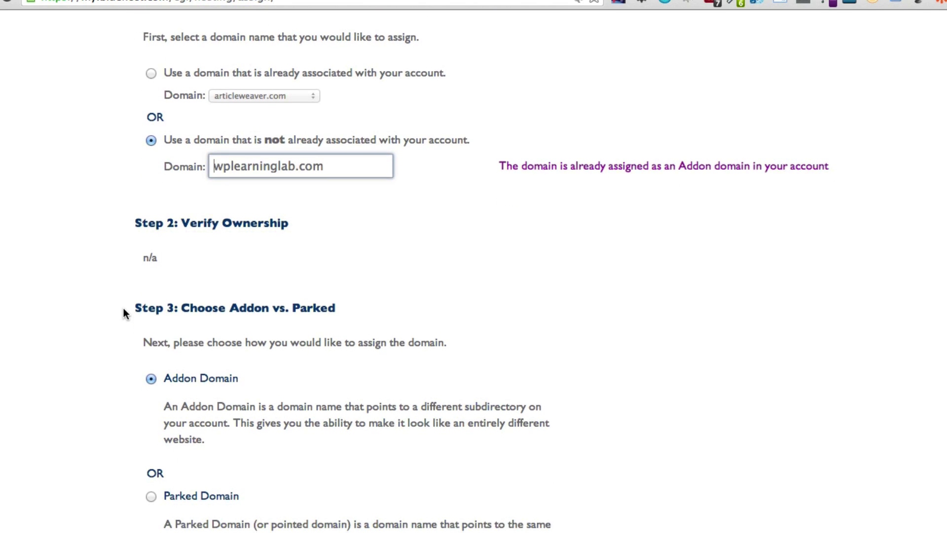
scroll(178, 283, "down", 1)
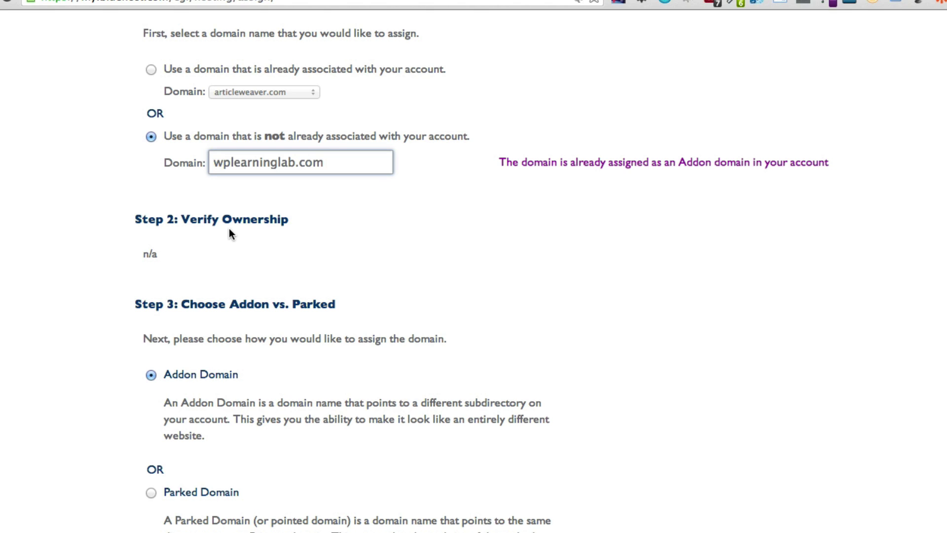
scroll(104, 302, "up", 1)
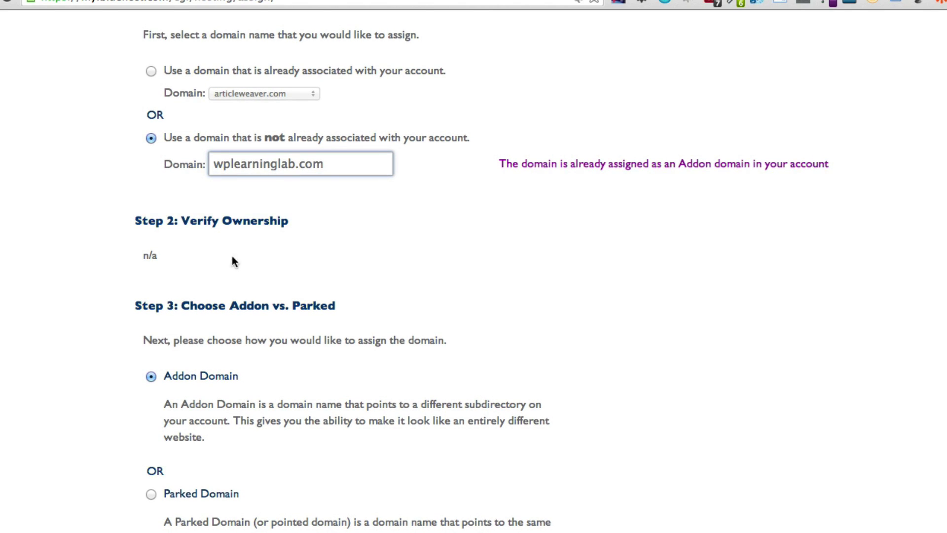
- Scroll through Step 3 and choose Addon Domain for wplearninglab.com
scroll(114, 301, "down", 3)
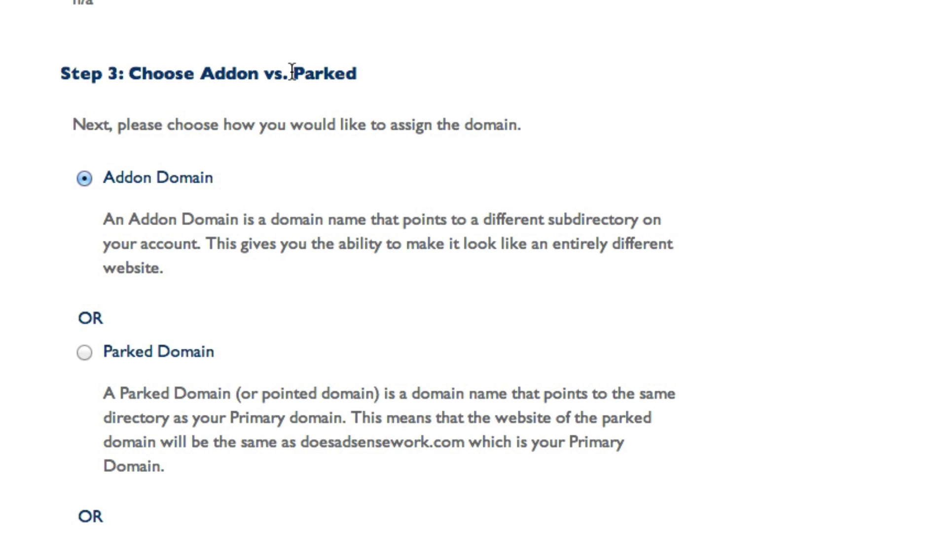
scroll(375, 267, "down", 2)
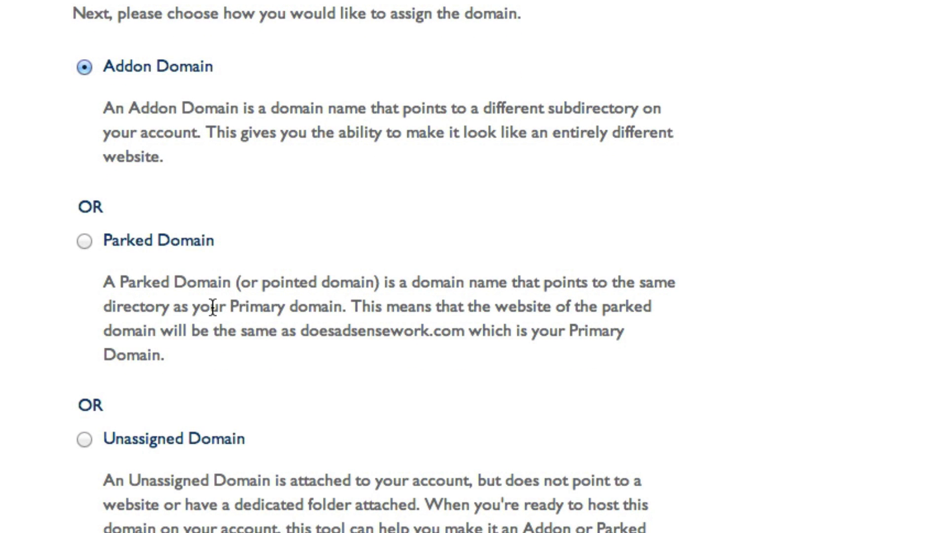
left_click(84, 68)
scroll(21, 249, "down", 5)
scroll(21, 249, "down", 5)
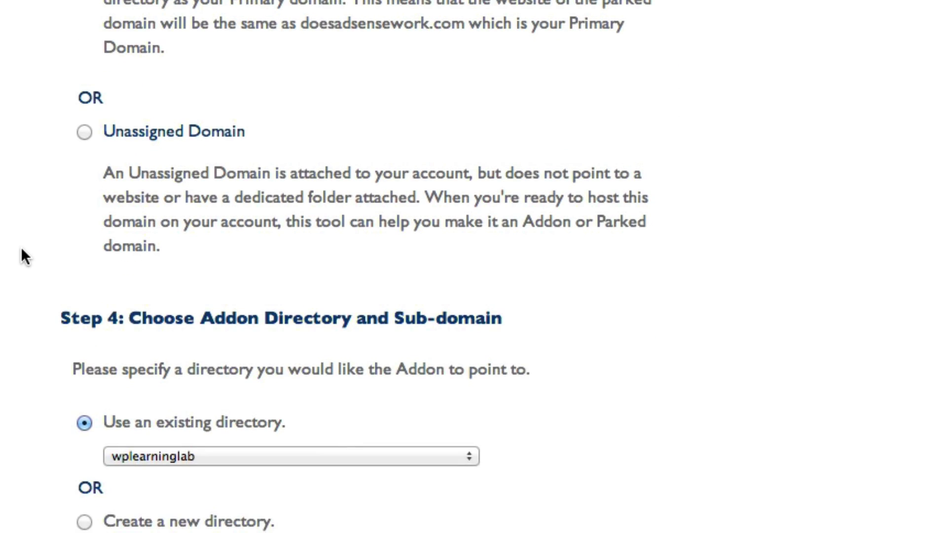
scroll(22, 249, "down", 6)
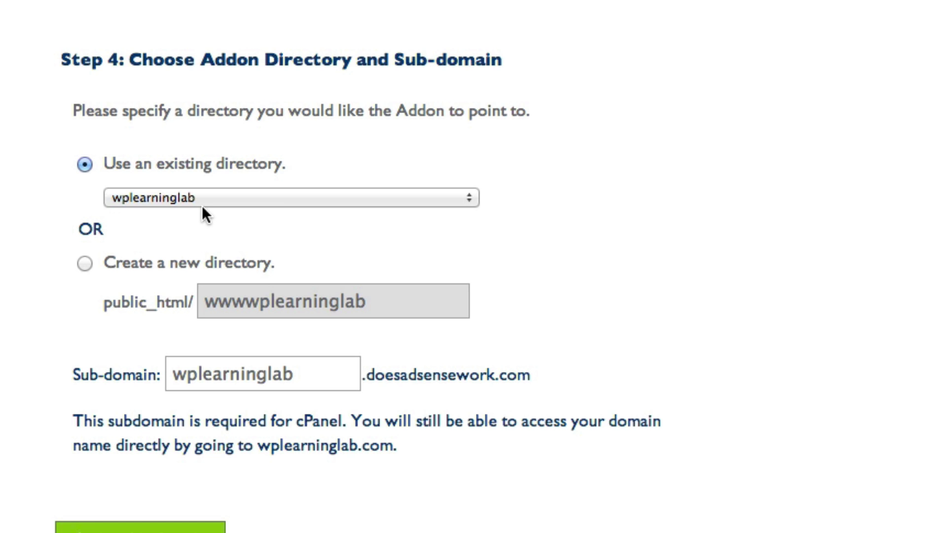
- Point the addon to a new directory, public_html/blahblah
left_click(86, 265)
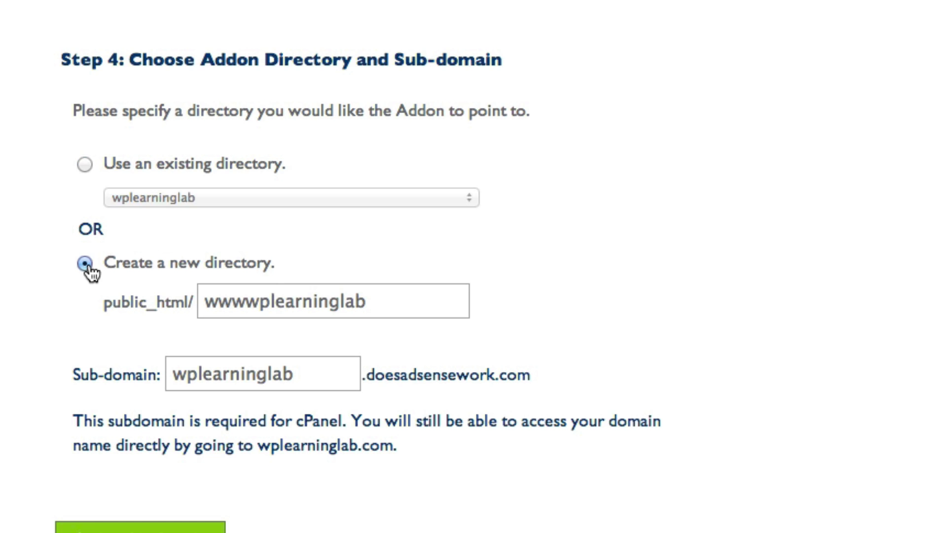
double_click(331, 301)
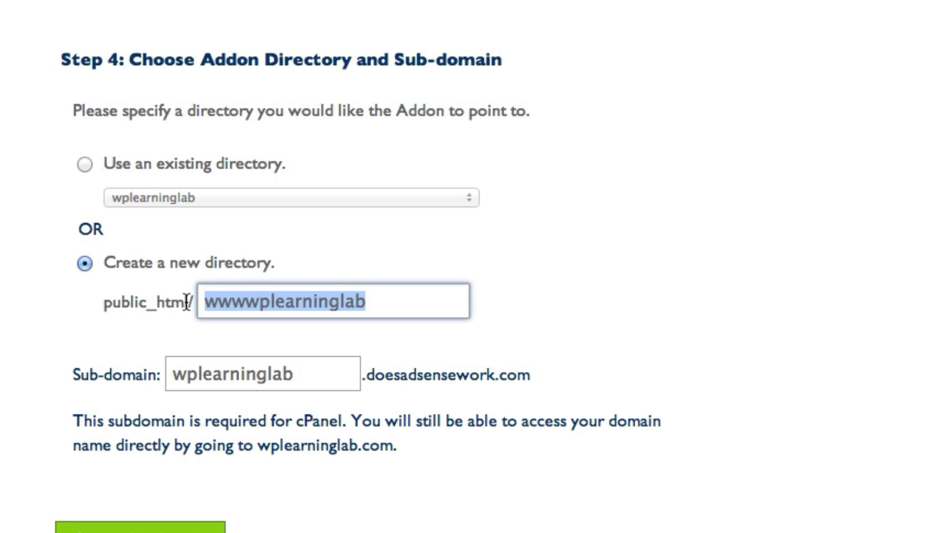
type("blabhal")
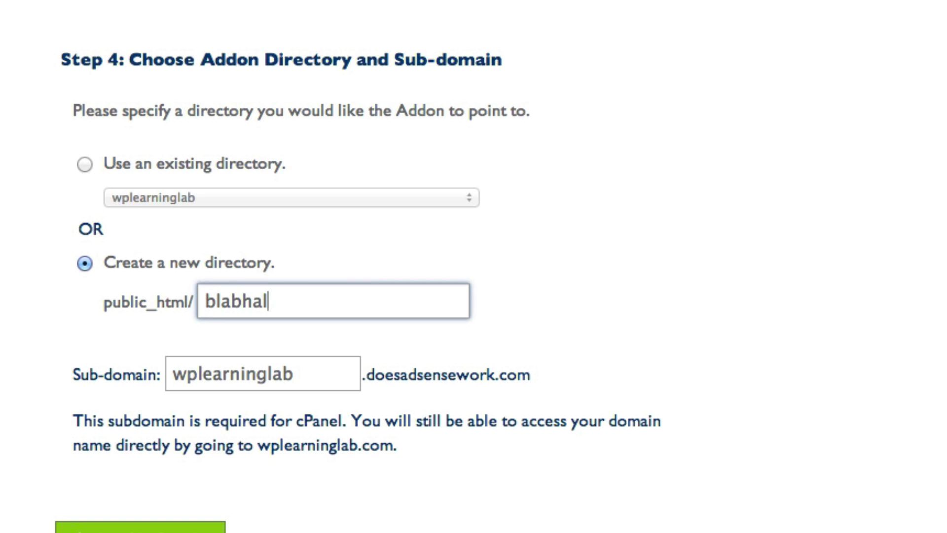
key("BackSpace")
key("BackSpace")
key("BackSpace")
type("bla")
key("BackSpace")
key("BackSpace")
key("BackSpace")
key("BackSpace")
type("hblah")
left_click(6, 351)
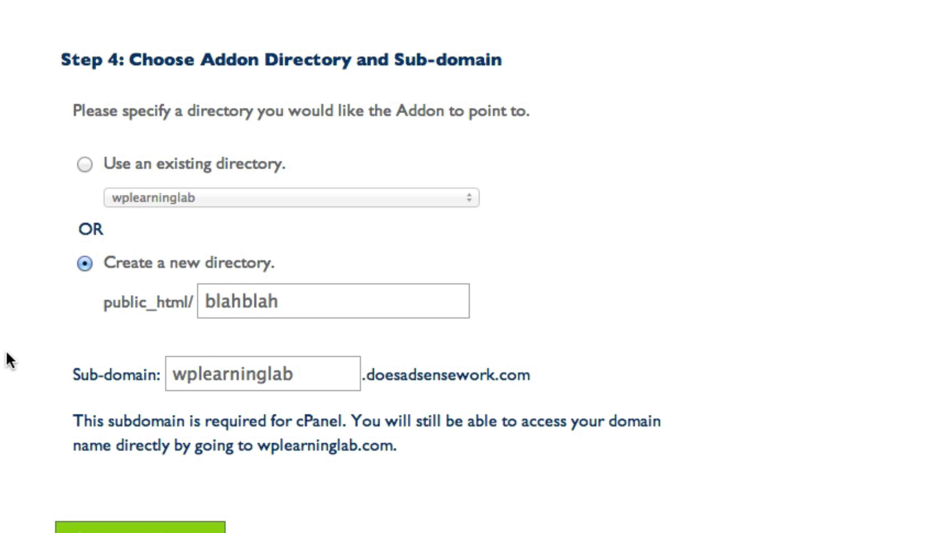